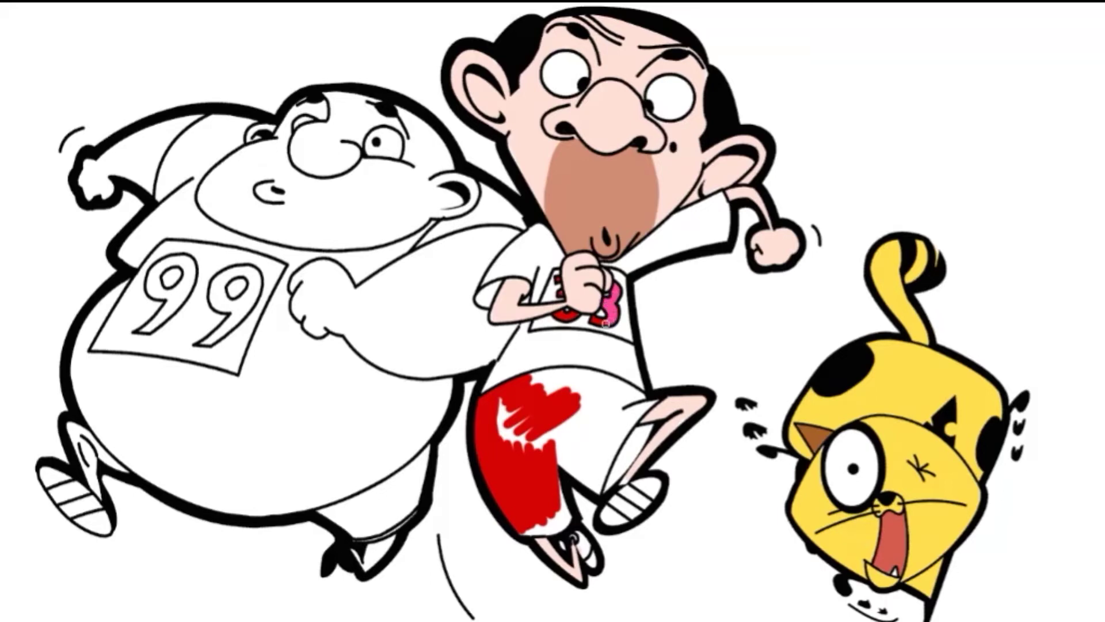
Step: Brush pink over the upper and lower trouser legs, then add red stripes atop the shoe
mouse_move(515, 404)
left_mouse_down()
mouse_move(504, 419)
mouse_move(559, 503)
mouse_move(549, 527)
mouse_move(603, 472)
mouse_move(538, 386)
mouse_move(576, 373)
mouse_move(596, 392)
mouse_move(647, 404)
mouse_move(581, 374)
mouse_move(640, 397)
left_mouse_up()
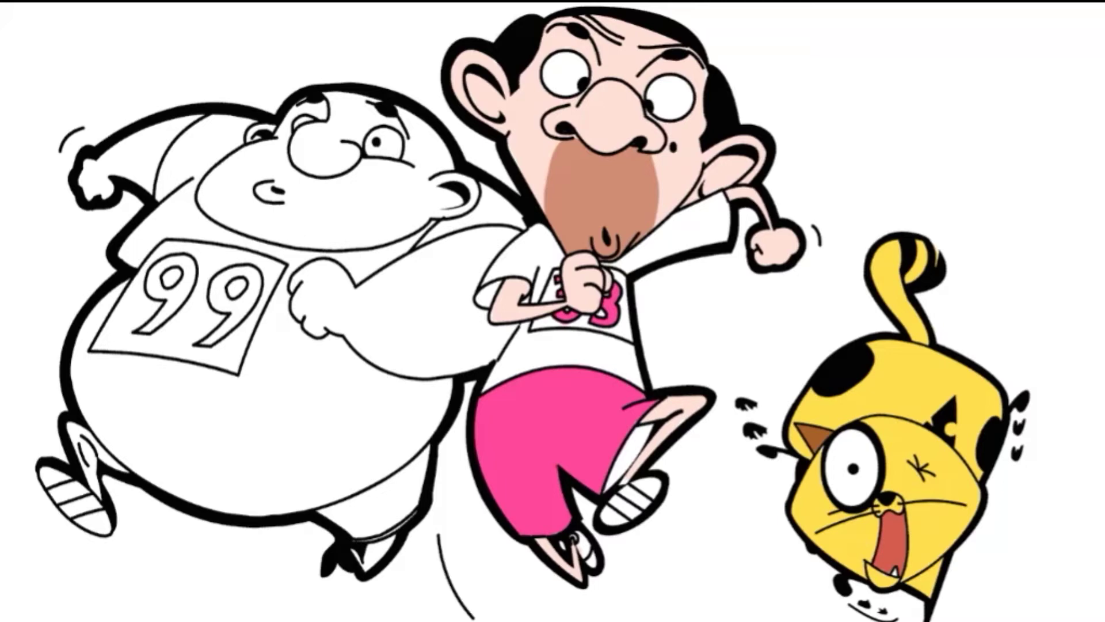
left_click_drag(642, 436, 610, 478)
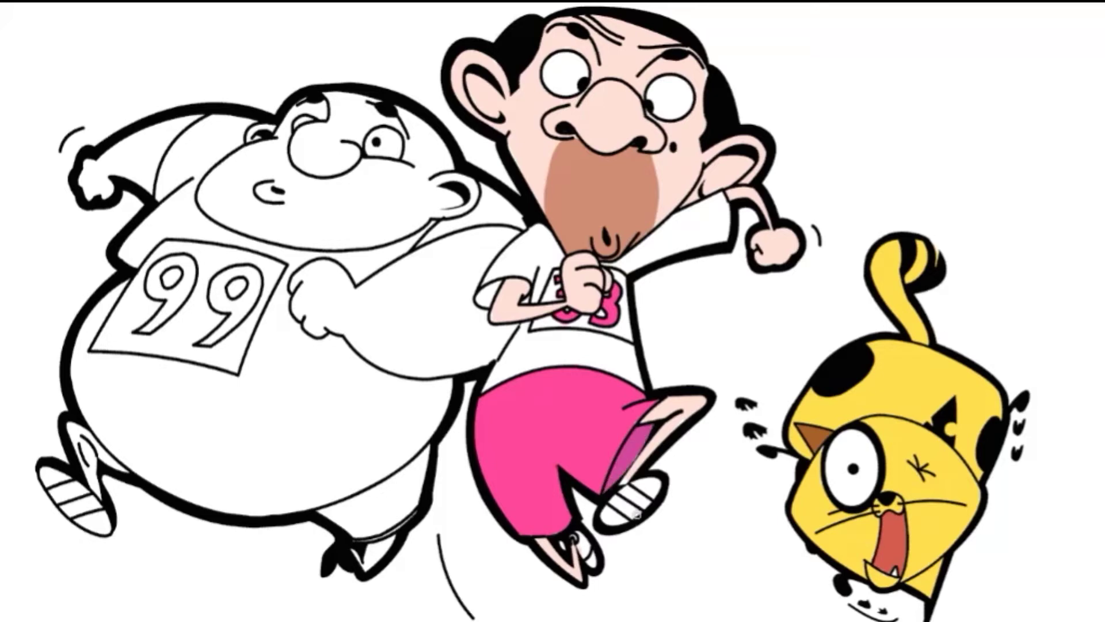
left_click_drag(647, 482, 652, 481)
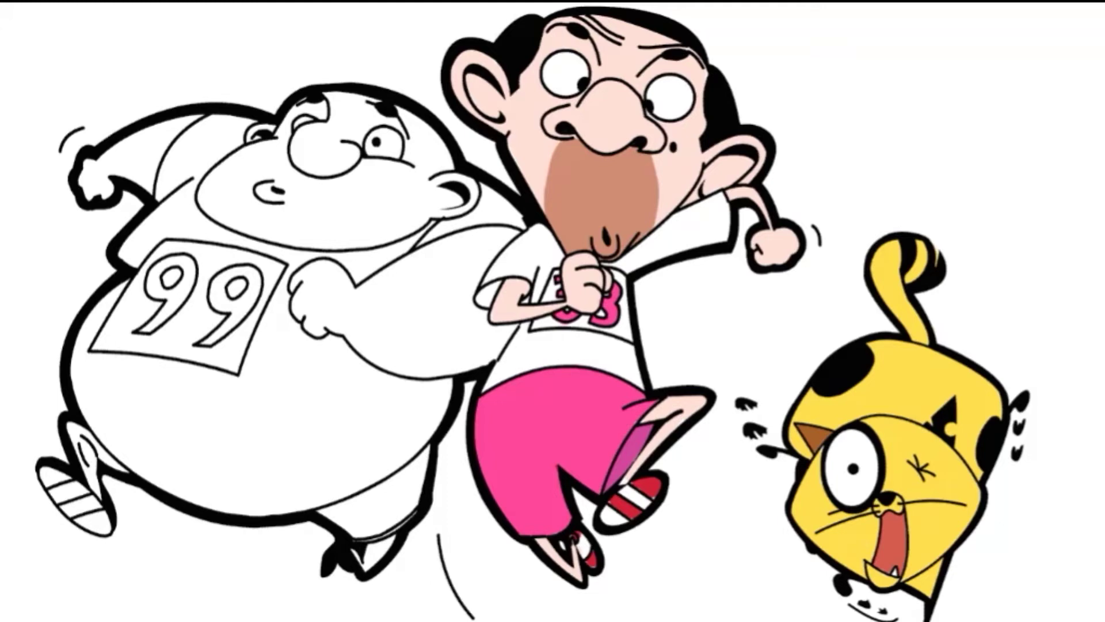
Step: Fill both 9s and the runner's shorts purple, then add skin tone to his nose and cheek
left_click_drag(220, 282, 232, 326)
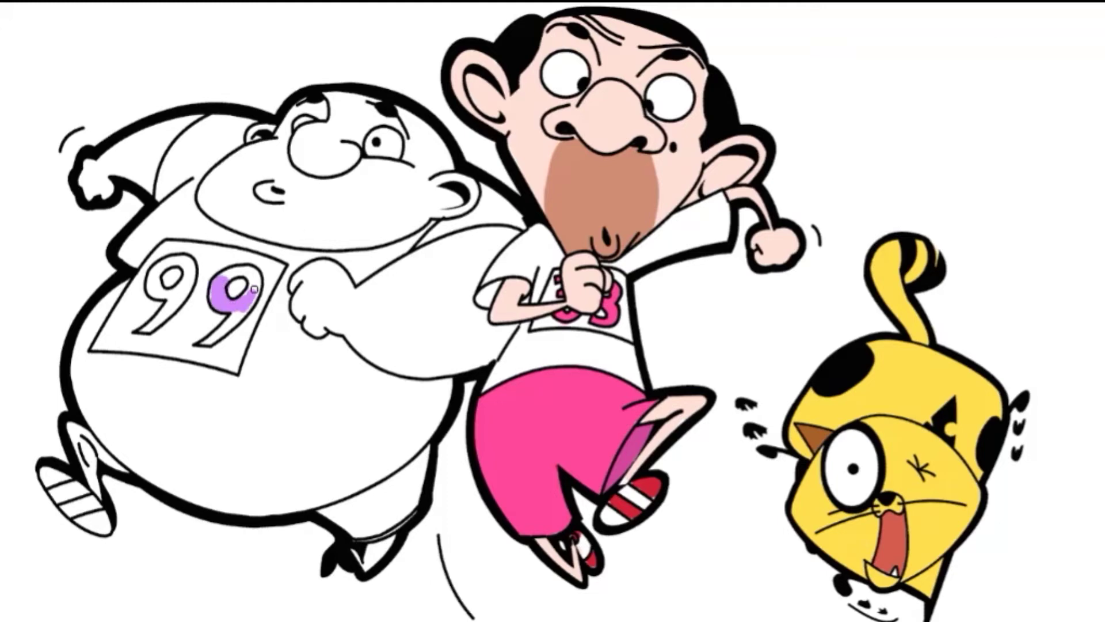
left_click_drag(246, 275, 242, 272)
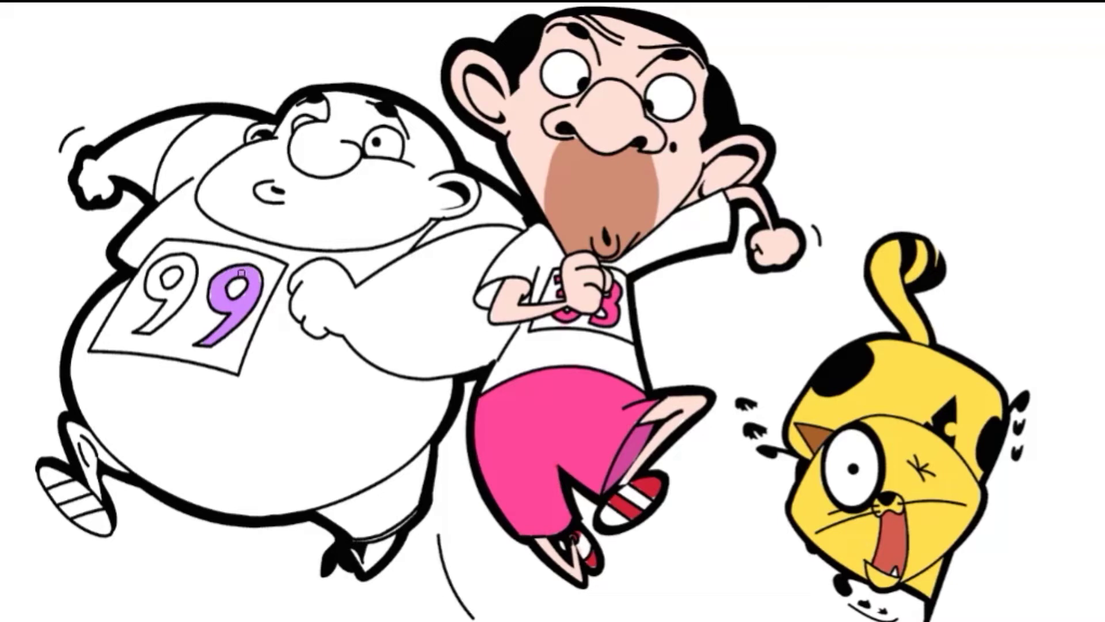
mouse_move(162, 268)
left_mouse_down()
mouse_move(166, 308)
mouse_move(163, 266)
mouse_move(139, 317)
left_mouse_up()
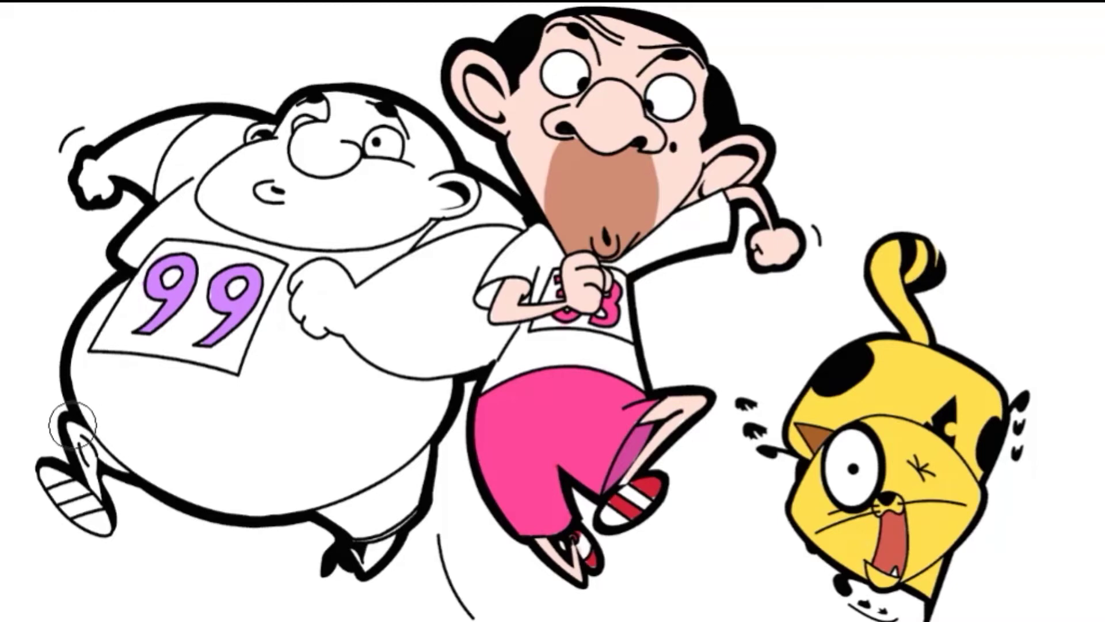
mouse_move(357, 521)
left_mouse_down()
mouse_move(372, 500)
mouse_move(339, 504)
mouse_move(382, 517)
mouse_move(351, 529)
mouse_move(412, 475)
mouse_move(420, 506)
mouse_move(416, 498)
left_mouse_up()
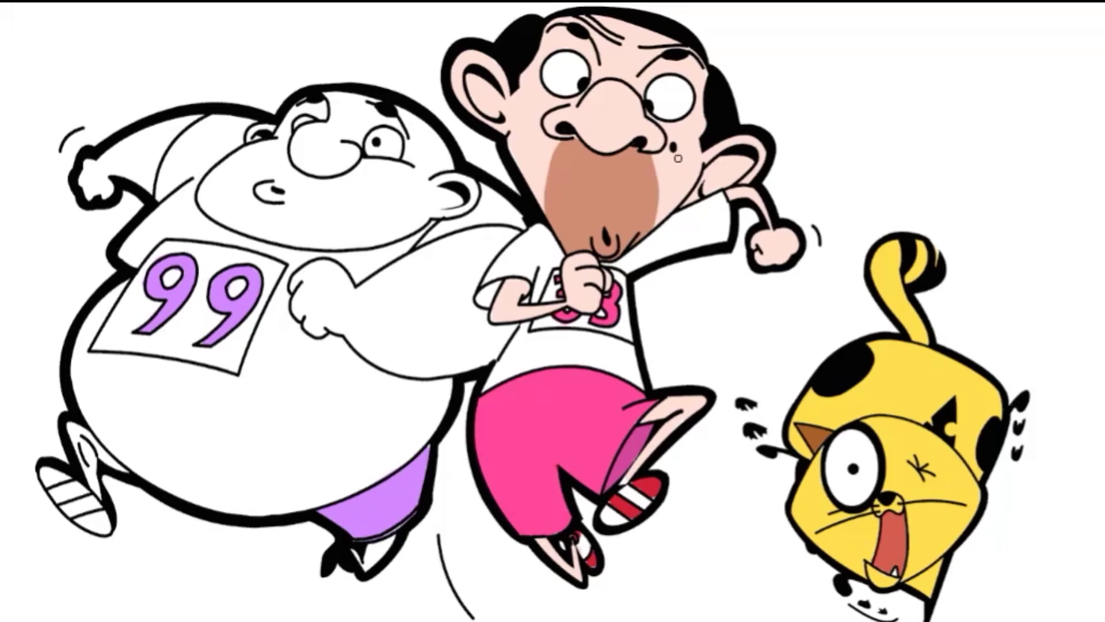
mouse_move(348, 147)
left_mouse_down()
mouse_move(311, 126)
mouse_move(299, 162)
mouse_move(345, 173)
mouse_move(345, 190)
left_mouse_up()
mouse_move(248, 190)
left_mouse_down()
mouse_move(284, 128)
mouse_move(321, 118)
mouse_move(251, 138)
mouse_move(261, 147)
mouse_move(217, 176)
mouse_move(270, 201)
mouse_move(219, 213)
mouse_move(265, 211)
mouse_move(244, 223)
left_mouse_up()
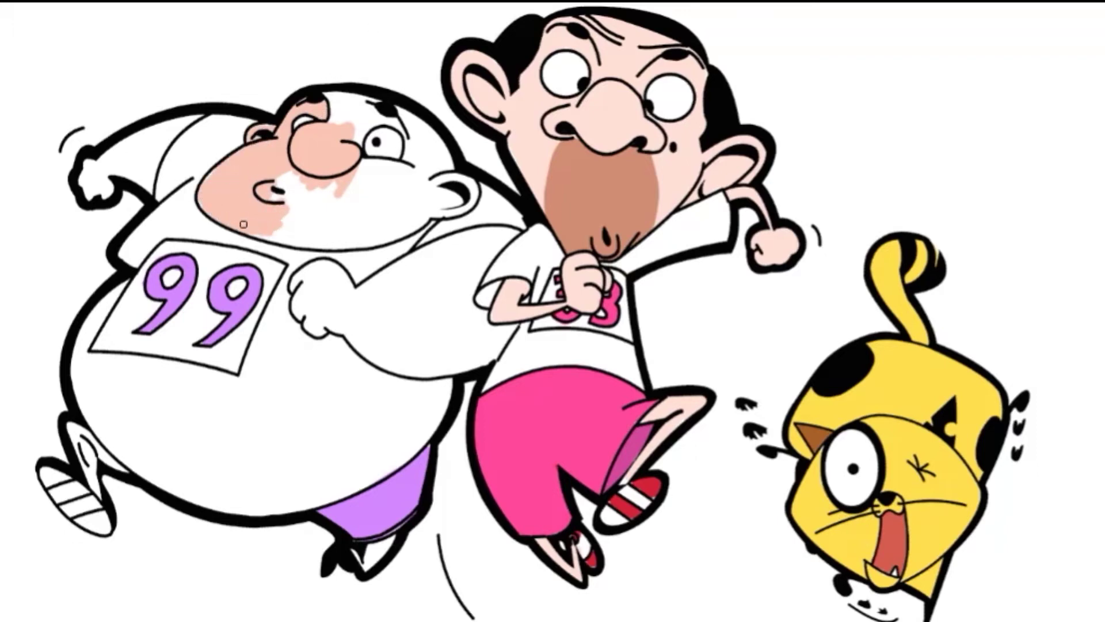
Step: Brush skin tone over the runner's other cheek, chin, eye gaps, fist, both arms and leg
mouse_move(349, 185)
left_mouse_down()
mouse_move(262, 213)
mouse_move(368, 184)
mouse_move(380, 247)
mouse_move(422, 219)
mouse_move(403, 193)
mouse_move(363, 172)
mouse_move(380, 164)
mouse_move(391, 178)
mouse_move(291, 233)
mouse_move(314, 245)
mouse_move(437, 193)
mouse_move(464, 208)
mouse_move(453, 178)
left_mouse_up()
mouse_move(441, 121)
left_mouse_down()
mouse_move(421, 172)
mouse_move(409, 167)
mouse_move(440, 167)
mouse_move(407, 118)
mouse_move(415, 132)
mouse_move(353, 138)
mouse_move(382, 118)
mouse_move(351, 109)
mouse_move(337, 118)
mouse_move(381, 107)
left_mouse_up()
mouse_move(349, 297)
left_mouse_down()
mouse_move(293, 284)
mouse_move(307, 320)
mouse_move(325, 328)
mouse_move(351, 329)
mouse_move(333, 315)
mouse_move(343, 289)
mouse_move(359, 292)
mouse_move(389, 315)
mouse_move(395, 347)
mouse_move(354, 323)
mouse_move(369, 346)
mouse_move(437, 360)
mouse_move(415, 373)
mouse_move(480, 361)
mouse_move(492, 340)
mouse_move(440, 348)
mouse_move(450, 275)
mouse_move(429, 254)
mouse_move(481, 233)
mouse_move(490, 254)
mouse_move(507, 233)
left_mouse_up()
mouse_move(468, 282)
left_mouse_down()
mouse_move(455, 325)
mouse_move(476, 313)
left_mouse_up()
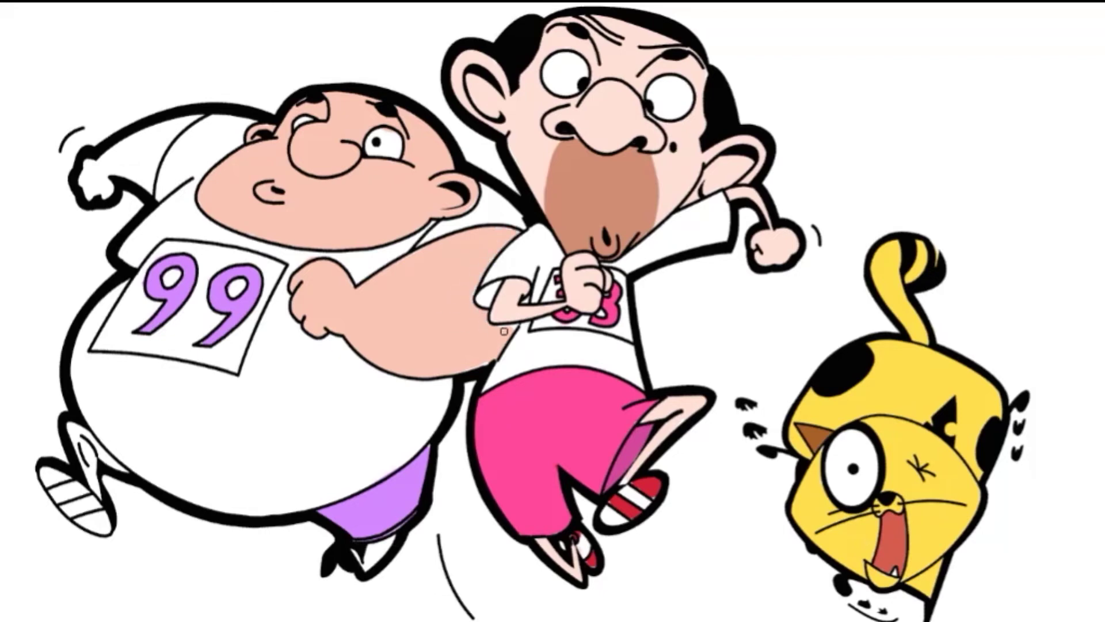
left_click_drag(344, 562, 379, 556)
mouse_move(73, 427)
left_mouse_down()
mouse_move(99, 495)
mouse_move(98, 445)
left_mouse_up()
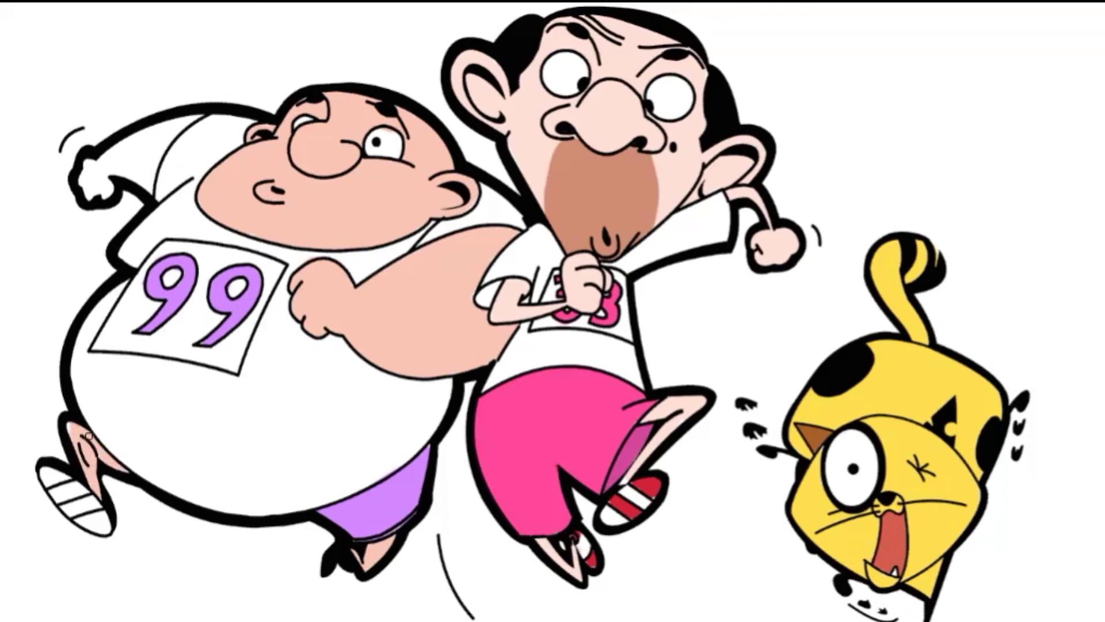
mouse_move(156, 128)
left_mouse_down()
mouse_move(142, 151)
mouse_move(148, 184)
mouse_move(184, 108)
left_mouse_up()
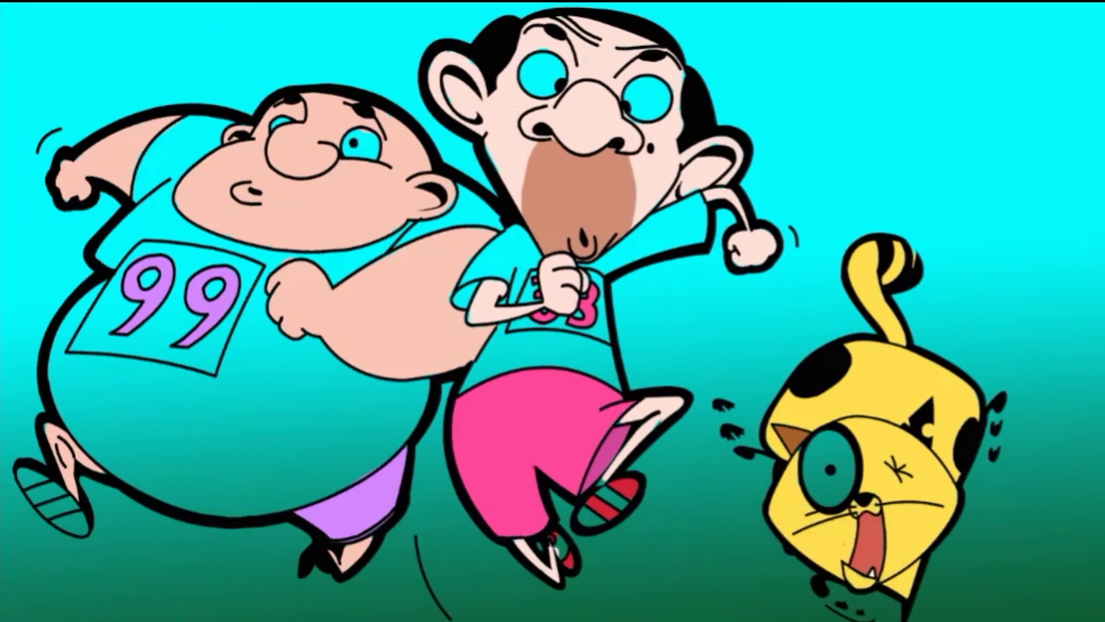
Step: Paint Mr Bean's glasses lenses, shirt collar, shirt, sleeve and shoe stripes white
left_click_drag(642, 87, 655, 89)
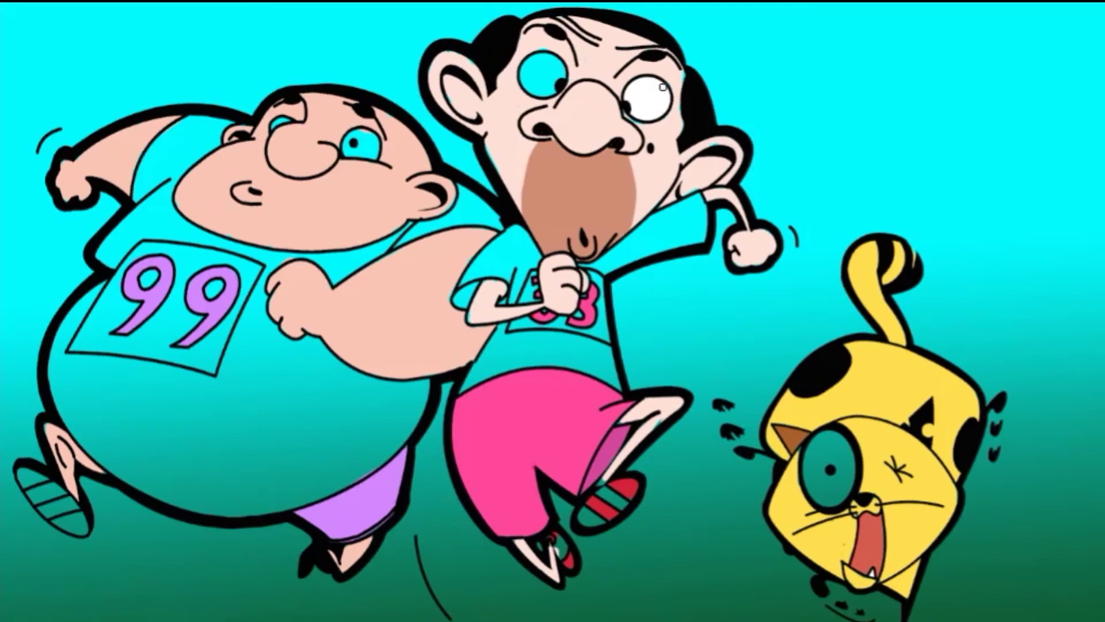
left_click_drag(536, 72, 557, 65)
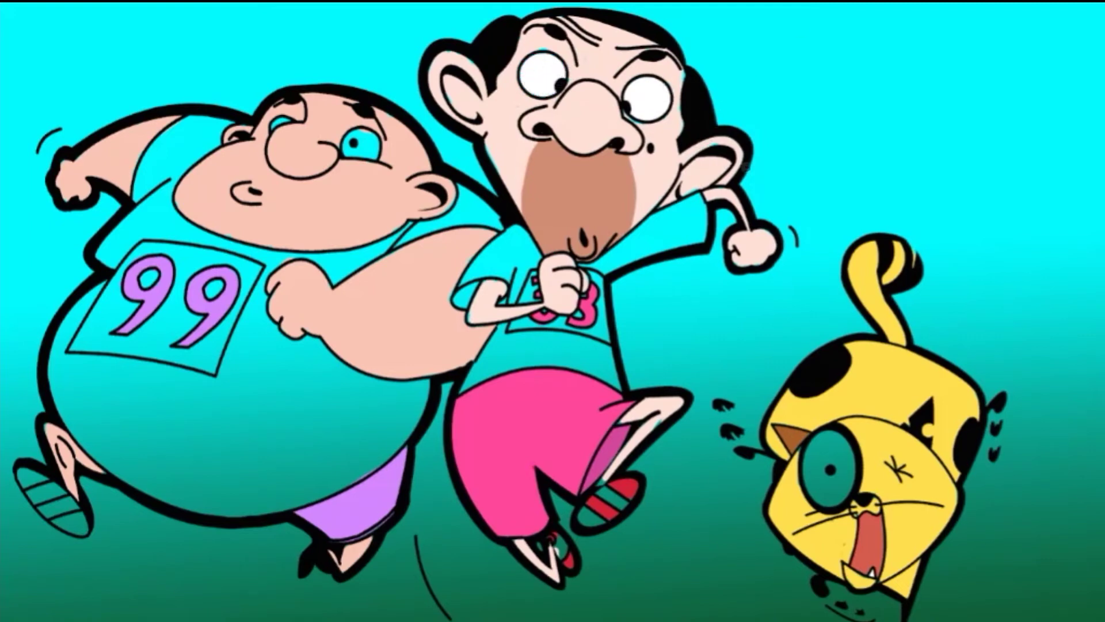
mouse_move(649, 233)
left_mouse_down()
mouse_move(617, 248)
mouse_move(679, 208)
left_mouse_up()
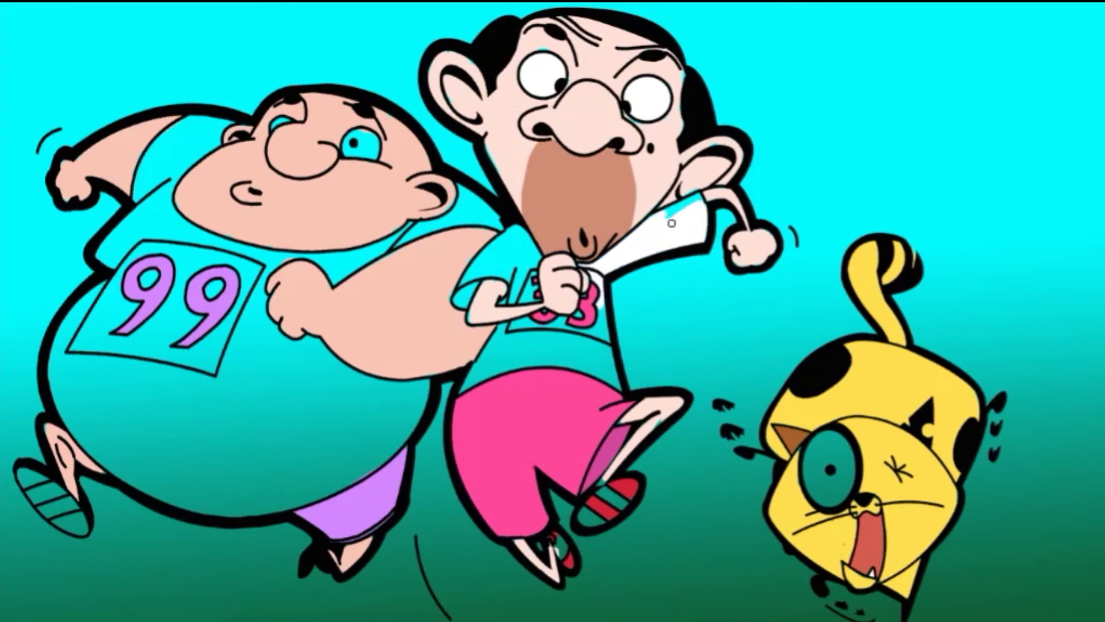
mouse_move(513, 333)
left_mouse_down()
mouse_move(585, 325)
mouse_move(460, 389)
mouse_move(518, 364)
mouse_move(581, 361)
mouse_move(570, 357)
left_mouse_up()
mouse_move(534, 305)
left_mouse_down()
mouse_move(489, 256)
mouse_move(461, 299)
mouse_move(516, 248)
mouse_move(514, 299)
mouse_move(536, 263)
mouse_move(485, 254)
mouse_move(522, 301)
left_mouse_up()
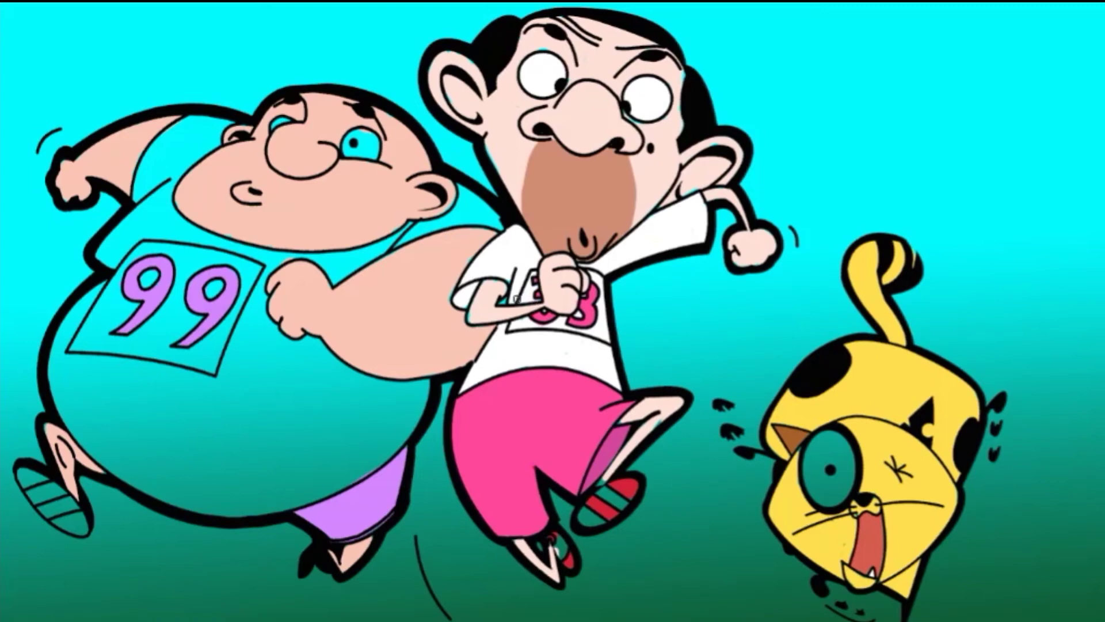
mouse_move(586, 514)
left_mouse_down()
mouse_move(616, 495)
mouse_move(582, 521)
left_mouse_up()
Step: Whiten the cat's and runner's eyes, then undo a white stroke on the runner's shoe sole
mouse_move(833, 447)
left_mouse_down()
mouse_move(821, 500)
mouse_move(845, 445)
left_mouse_up()
mouse_move(358, 139)
left_mouse_down()
mouse_move(351, 147)
mouse_move(364, 154)
left_mouse_up()
mouse_move(48, 477)
left_mouse_down()
mouse_move(46, 498)
mouse_move(23, 467)
mouse_move(75, 518)
mouse_move(22, 473)
mouse_move(61, 529)
mouse_move(81, 498)
mouse_move(63, 513)
mouse_move(21, 474)
mouse_move(69, 526)
mouse_move(85, 516)
left_mouse_up()
key("ctrl+z")
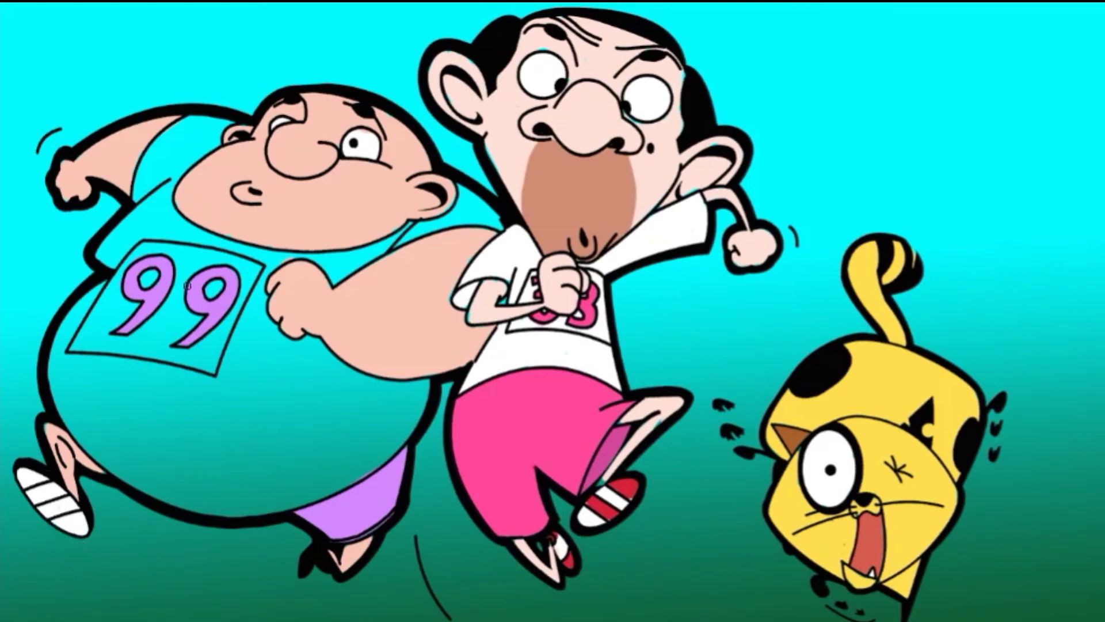
Step: Paint white over the teal-tinted belly around the 99 and the patches near ear and arm
mouse_move(133, 345)
left_mouse_down()
mouse_move(119, 306)
mouse_move(236, 485)
mouse_move(346, 426)
mouse_move(248, 369)
mouse_move(259, 402)
mouse_move(178, 277)
mouse_move(190, 242)
mouse_move(179, 146)
mouse_move(151, 189)
mouse_move(196, 124)
mouse_move(143, 184)
mouse_move(111, 249)
mouse_move(165, 214)
mouse_move(235, 267)
mouse_move(242, 254)
mouse_move(236, 352)
mouse_move(253, 302)
mouse_move(274, 341)
mouse_move(403, 392)
mouse_move(382, 443)
left_mouse_up()
mouse_move(456, 223)
left_mouse_down()
mouse_move(469, 212)
mouse_move(500, 225)
mouse_move(489, 207)
left_mouse_up()
mouse_move(369, 253)
left_mouse_down()
mouse_move(335, 279)
mouse_move(392, 247)
mouse_move(335, 270)
left_mouse_up()
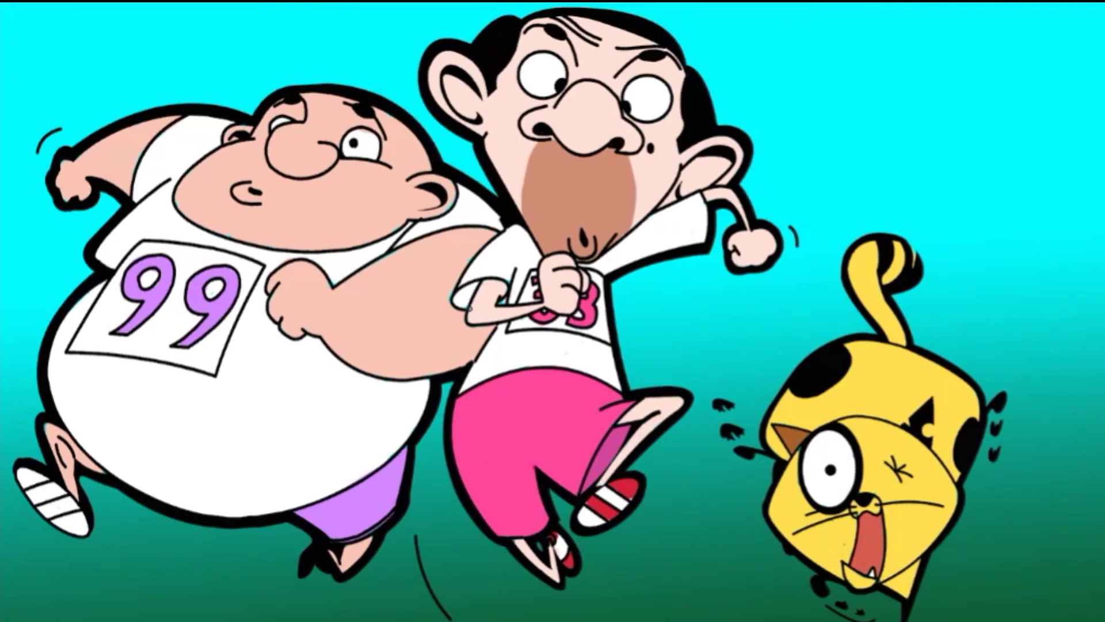
Step: Leave the Mr Bean artwork through the Gallery and open the pink-pigtailed girl drawing
left_click(521, 275)
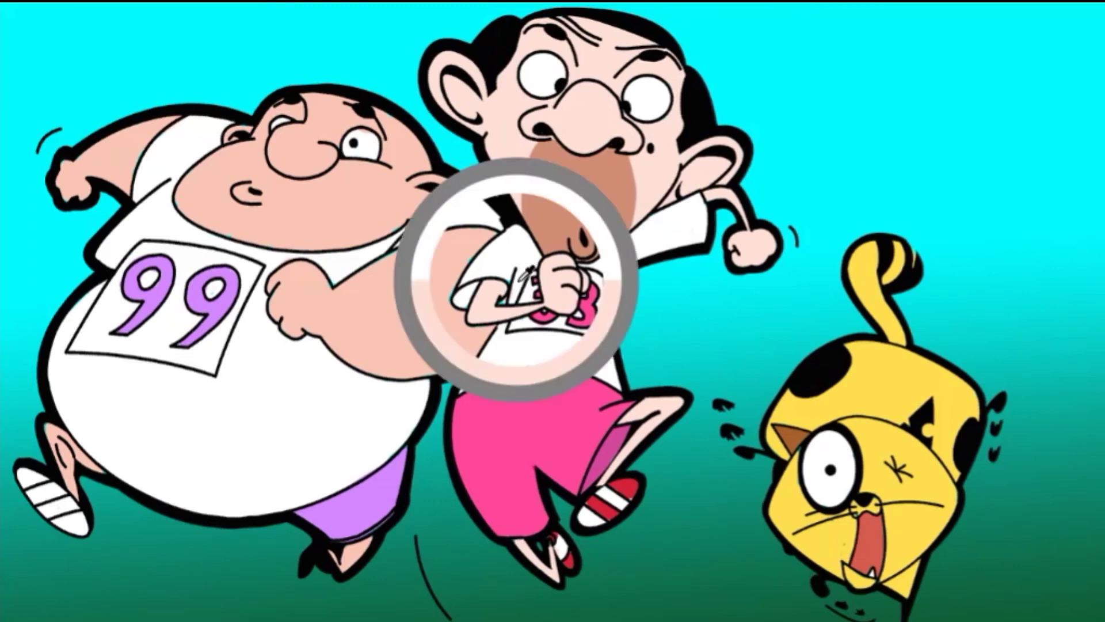
left_click(448, 275)
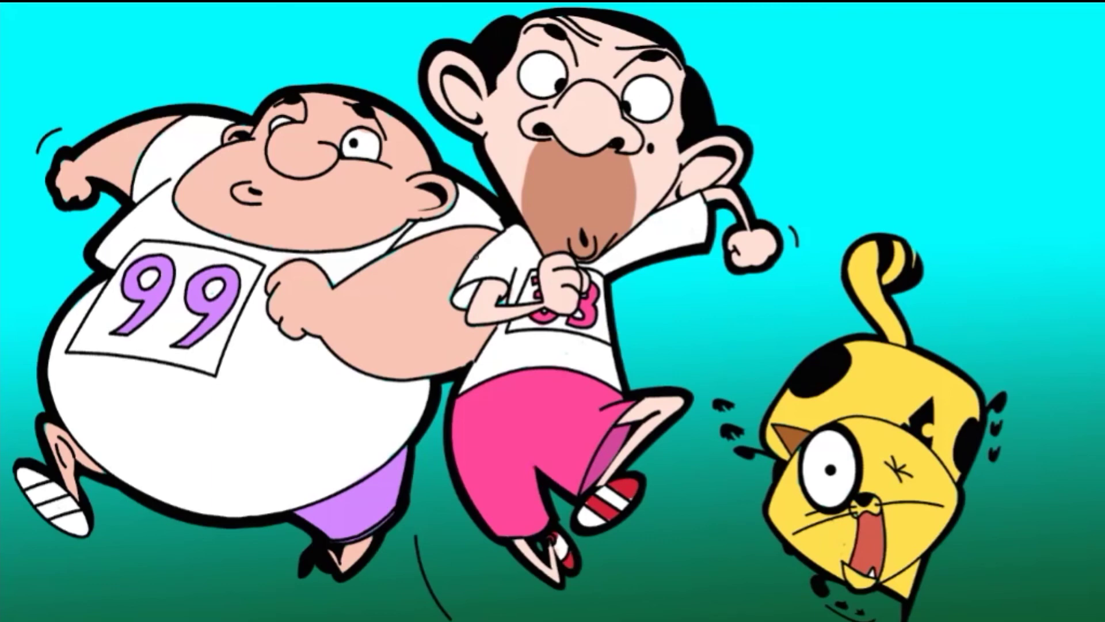
left_click(469, 328)
left_click(340, 268)
left_click(380, 132)
left_click(256, 121)
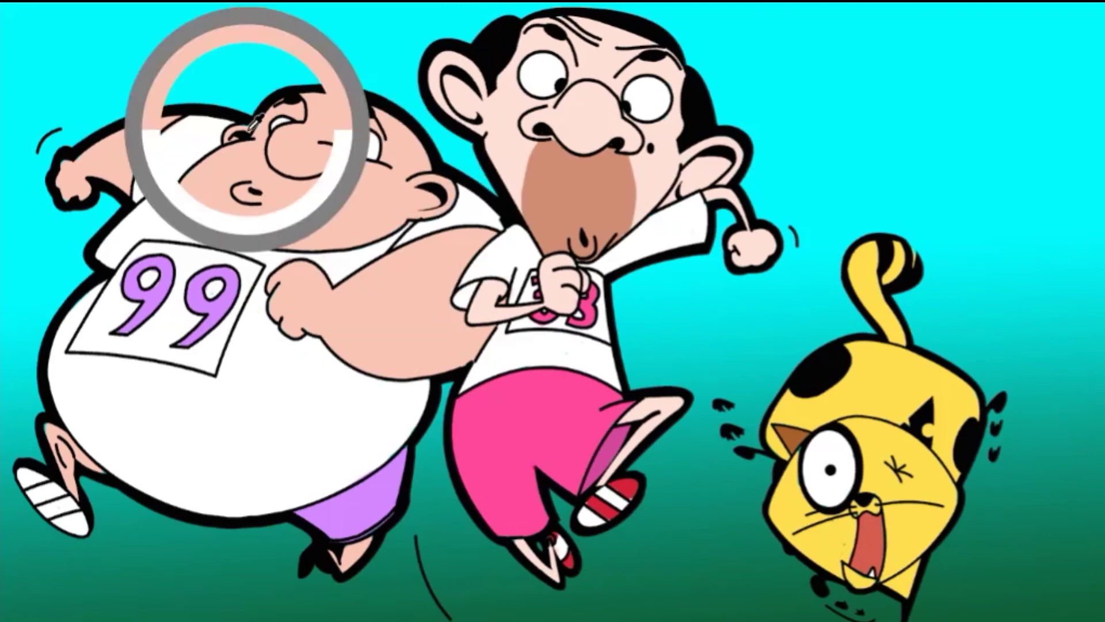